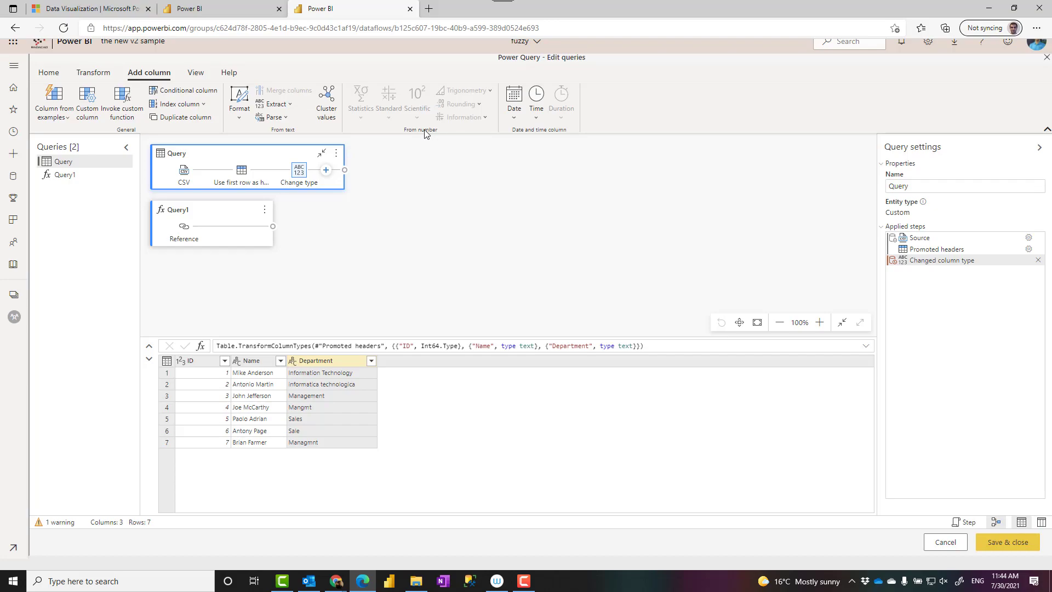
Browse the workspace content list and new-item options, then return to the Power Query editor.
{"action": "left_click", "coordinate": [211, 9]}
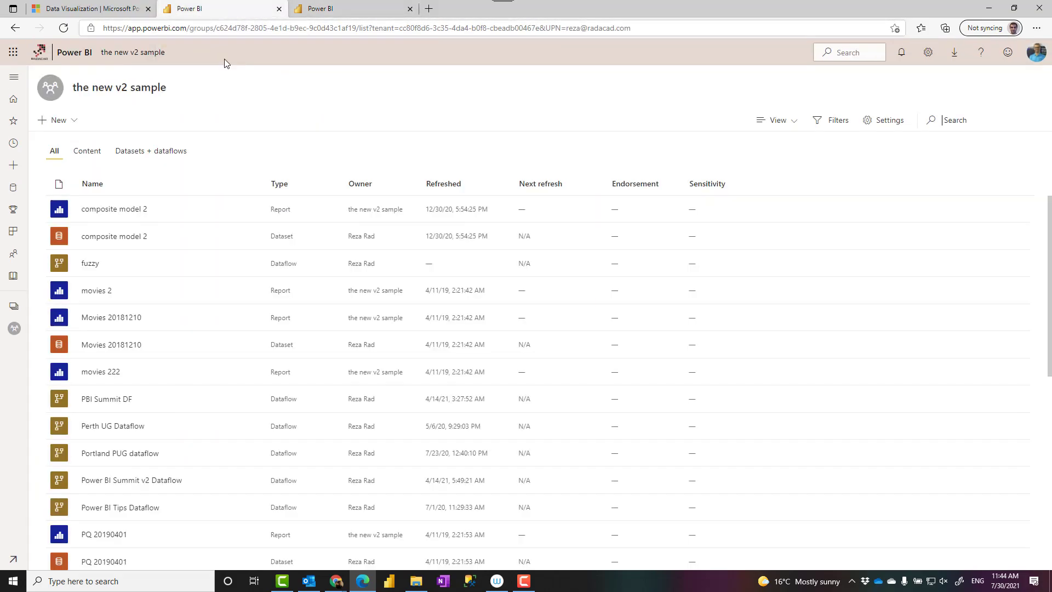
{"action": "left_click", "coordinate": [14, 308]}
{"action": "left_click", "coordinate": [14, 309]}
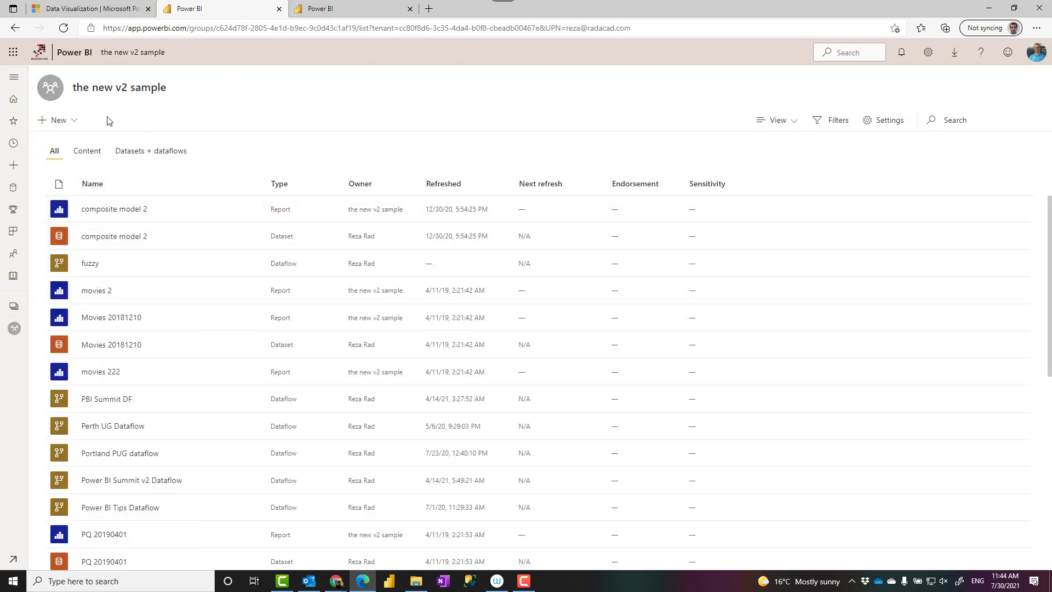
{"action": "left_click", "coordinate": [71, 121]}
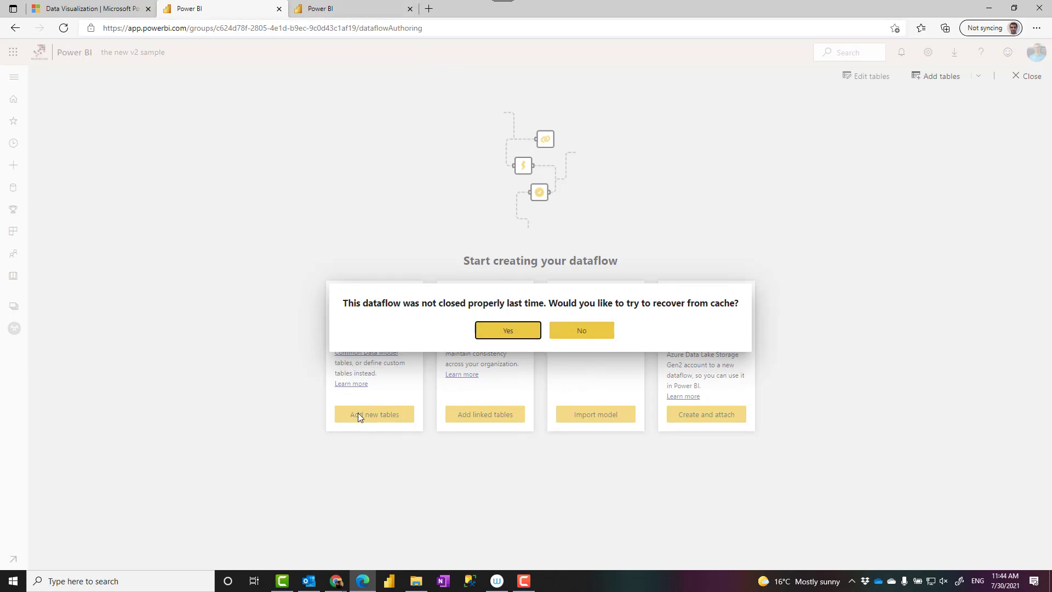
{"action": "left_click", "coordinate": [335, 10]}
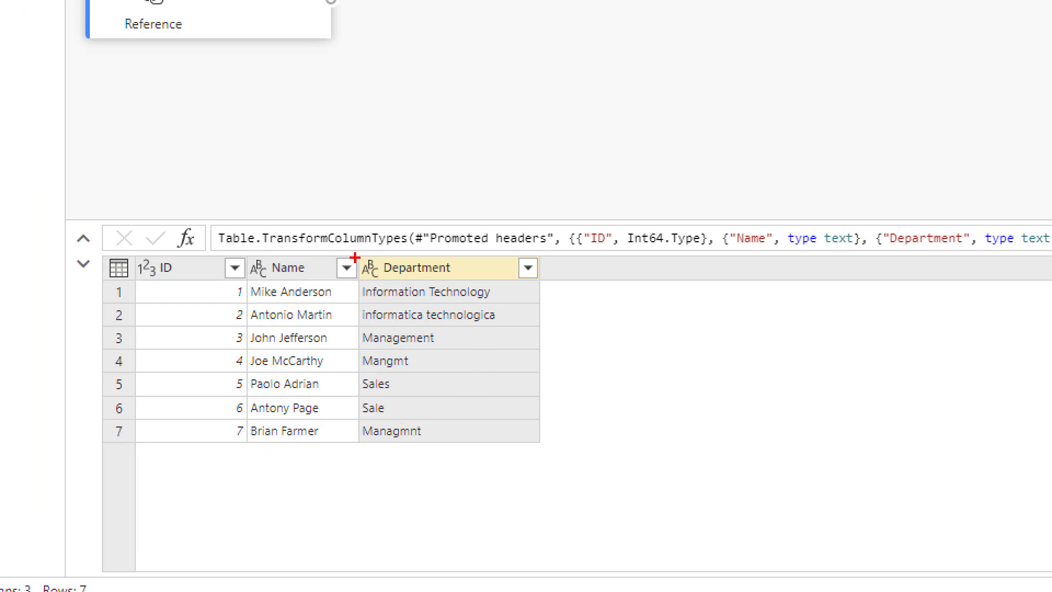
Highlight the Department column and its misspelled Management variants such as Managmnt.
{"action": "mouse_move", "coordinate": [355, 251]}
{"action": "left_mouse_down"}
{"action": "mouse_move", "coordinate": [542, 505]}
{"action": "mouse_move", "coordinate": [550, 488]}
{"action": "left_mouse_up"}
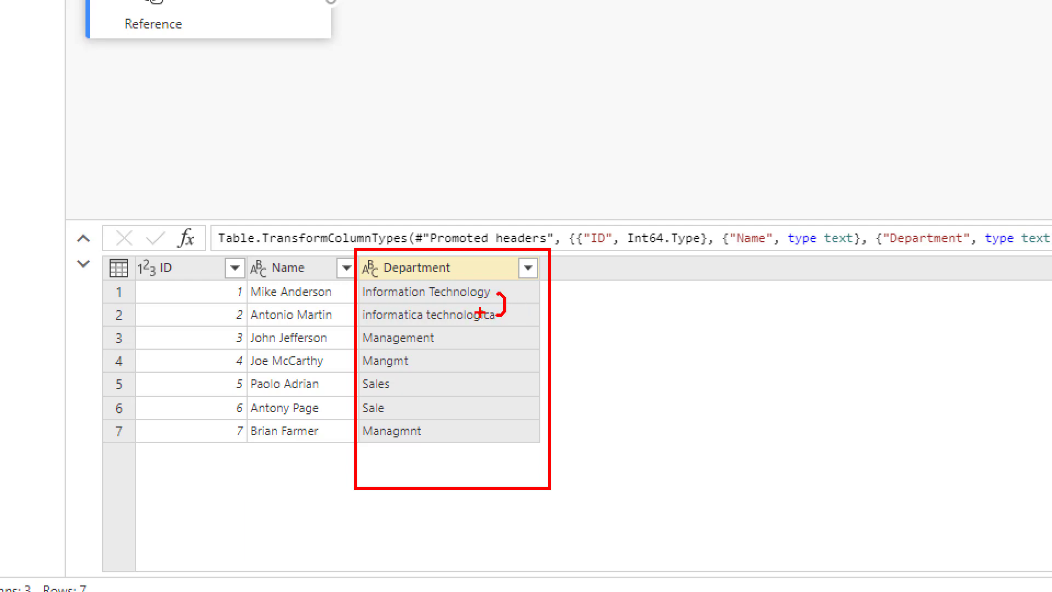
{"action": "left_click_drag", "start_coordinate": [442, 339], "coordinate": [424, 371]}
{"action": "left_click_drag", "start_coordinate": [431, 431], "coordinate": [415, 430]}
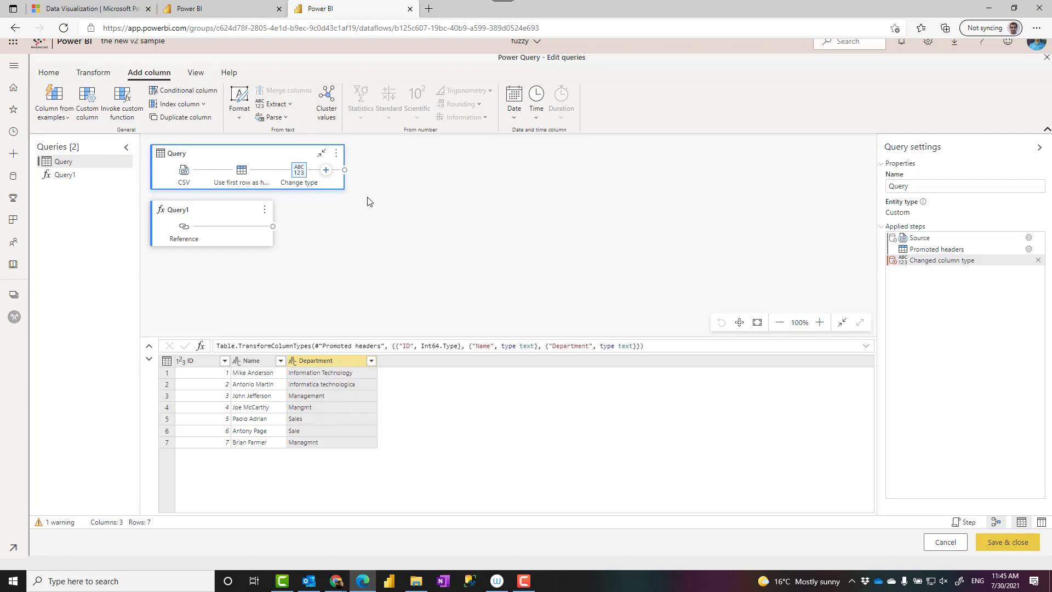
Cluster the Department values into a new column named Department Clusters.
{"action": "left_click", "coordinate": [331, 110]}
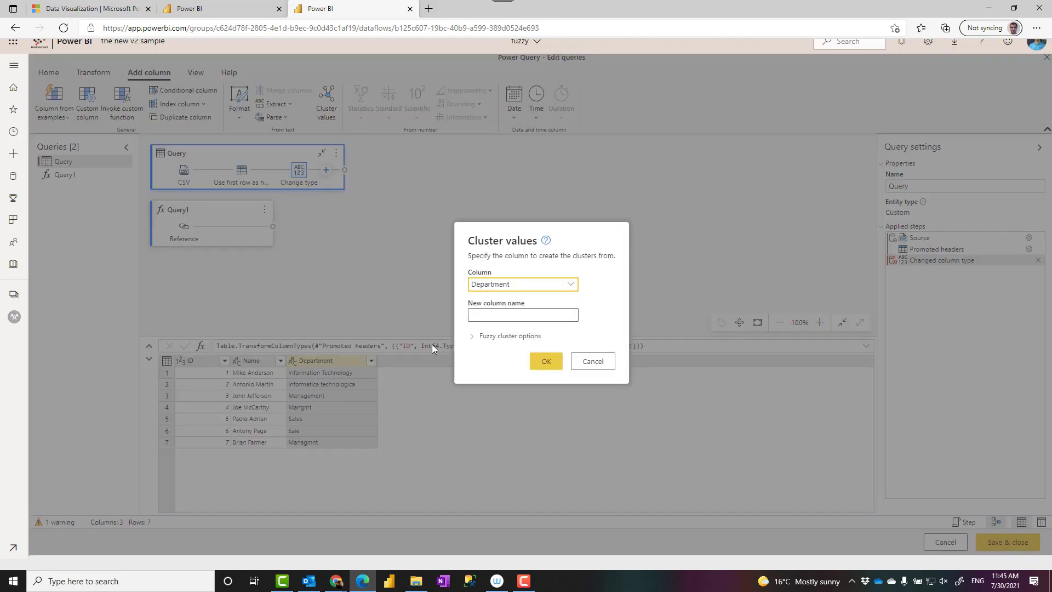
{"action": "left_click", "coordinate": [492, 317]}
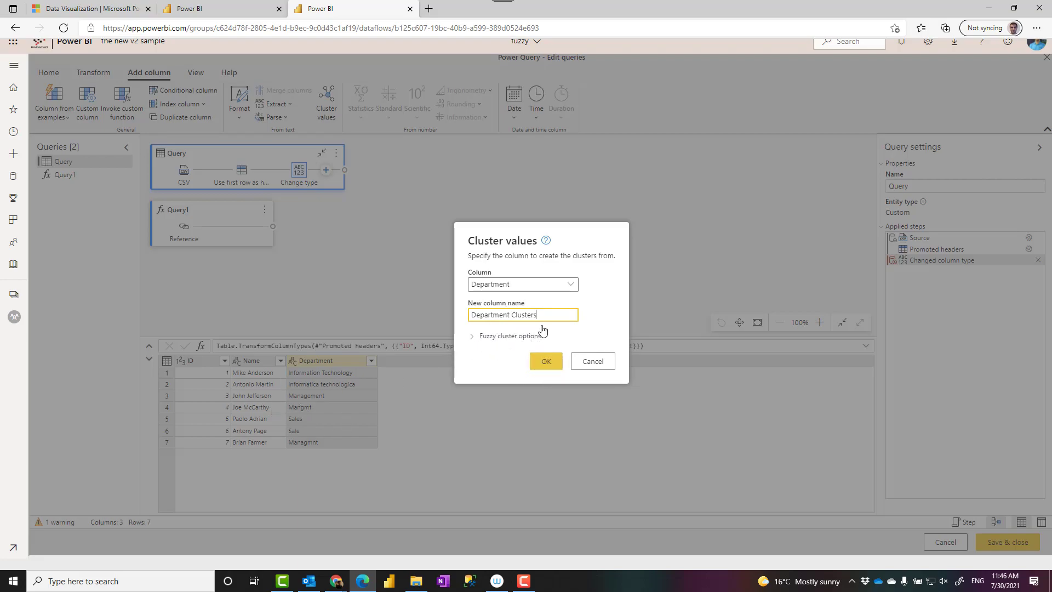
{"action": "left_click", "coordinate": [548, 363]}
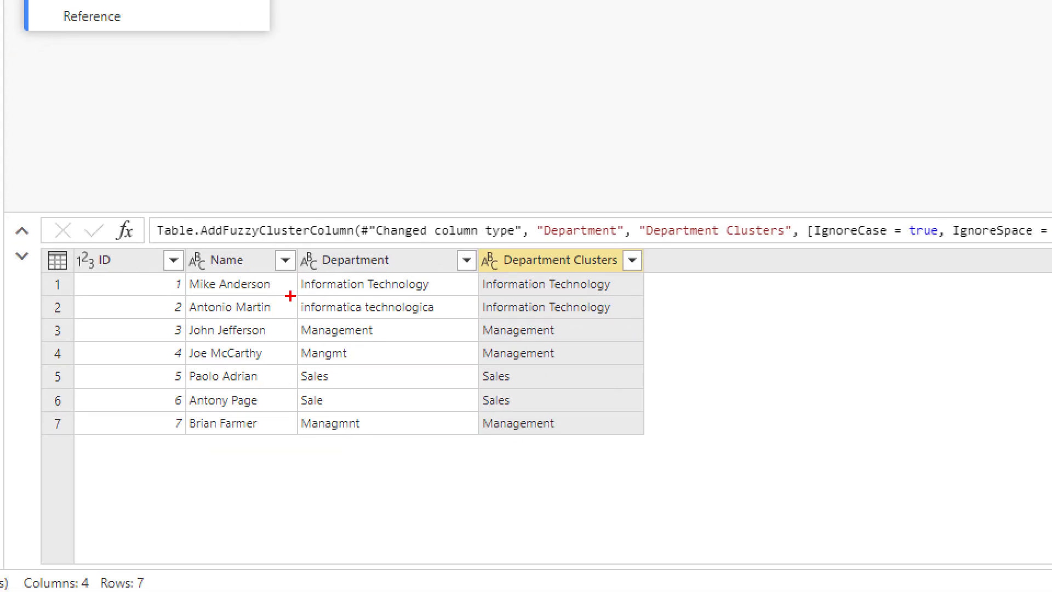
{"action": "left_click_drag", "start_coordinate": [292, 273], "coordinate": [620, 317]}
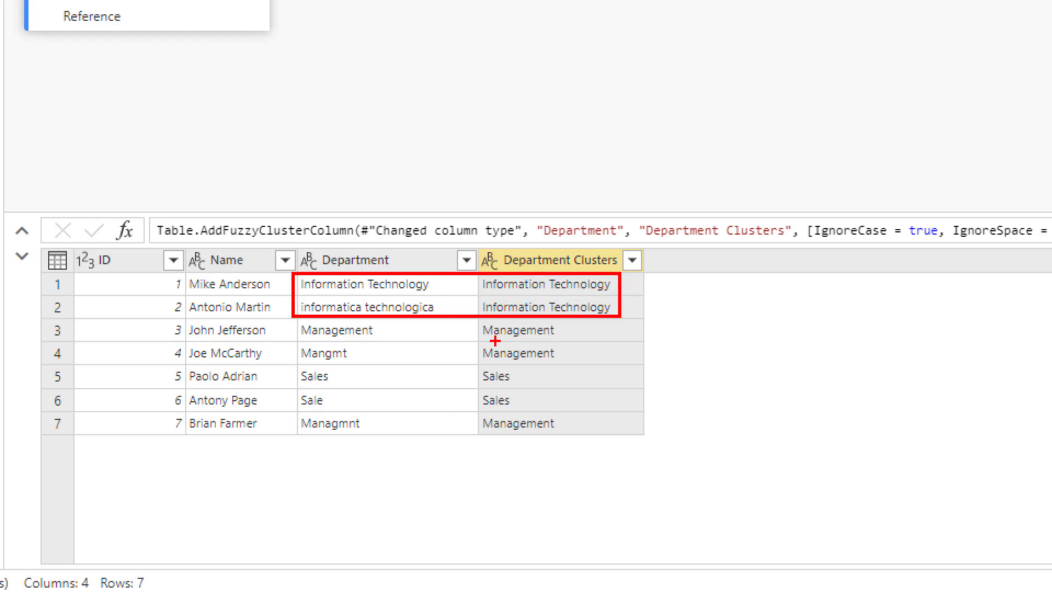
{"action": "mouse_move", "coordinate": [291, 319]}
{"action": "left_mouse_down"}
{"action": "mouse_move", "coordinate": [400, 347]}
{"action": "mouse_move", "coordinate": [574, 363]}
{"action": "left_mouse_up"}
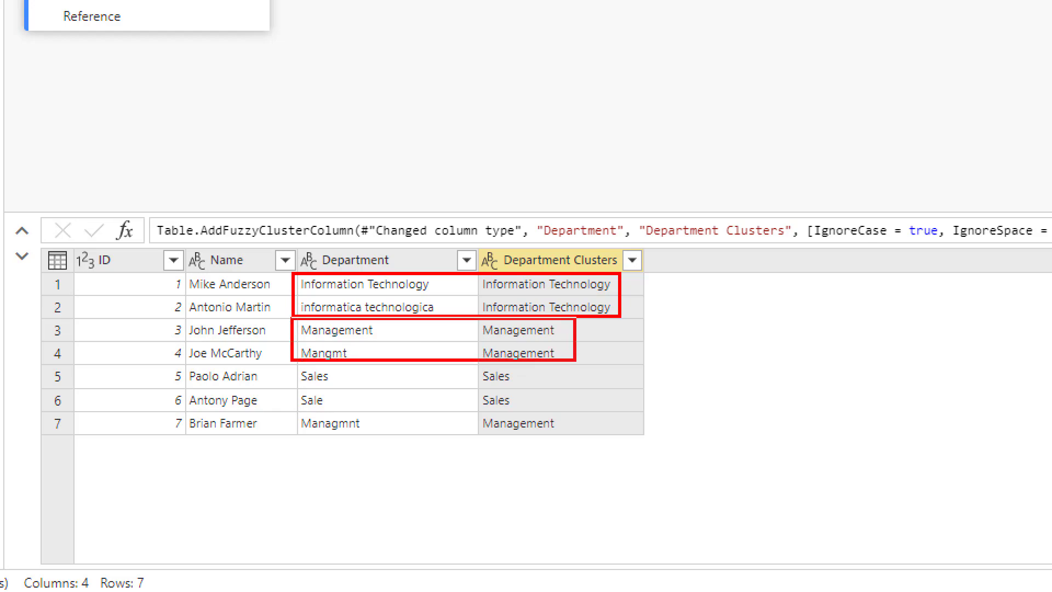
{"action": "mouse_move", "coordinate": [290, 412]}
{"action": "left_mouse_down"}
{"action": "mouse_move", "coordinate": [558, 447]}
{"action": "mouse_move", "coordinate": [574, 437]}
{"action": "left_mouse_up"}
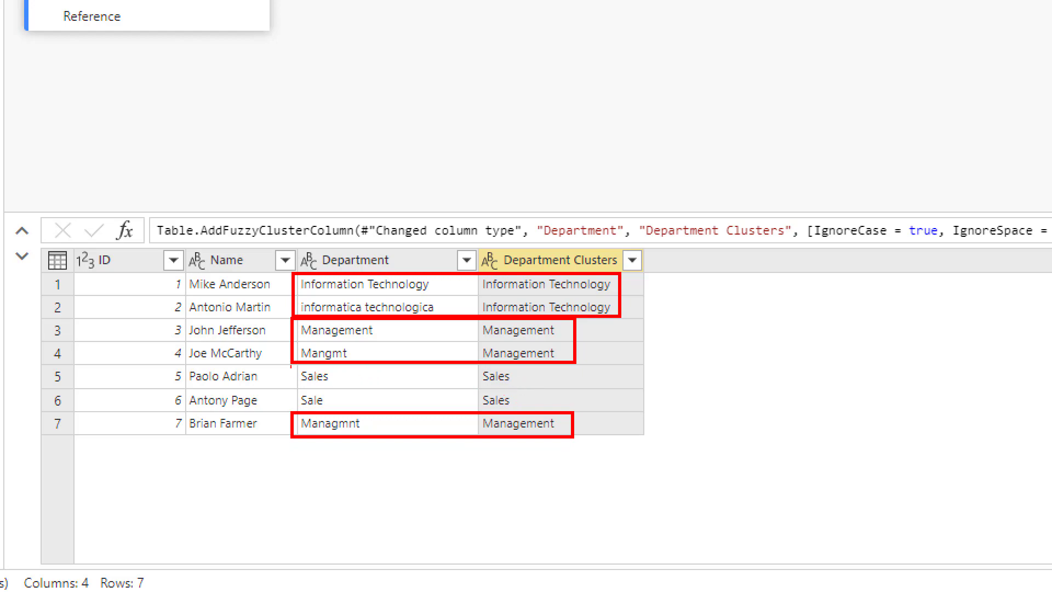
{"action": "left_click_drag", "start_coordinate": [290, 367], "coordinate": [547, 408]}
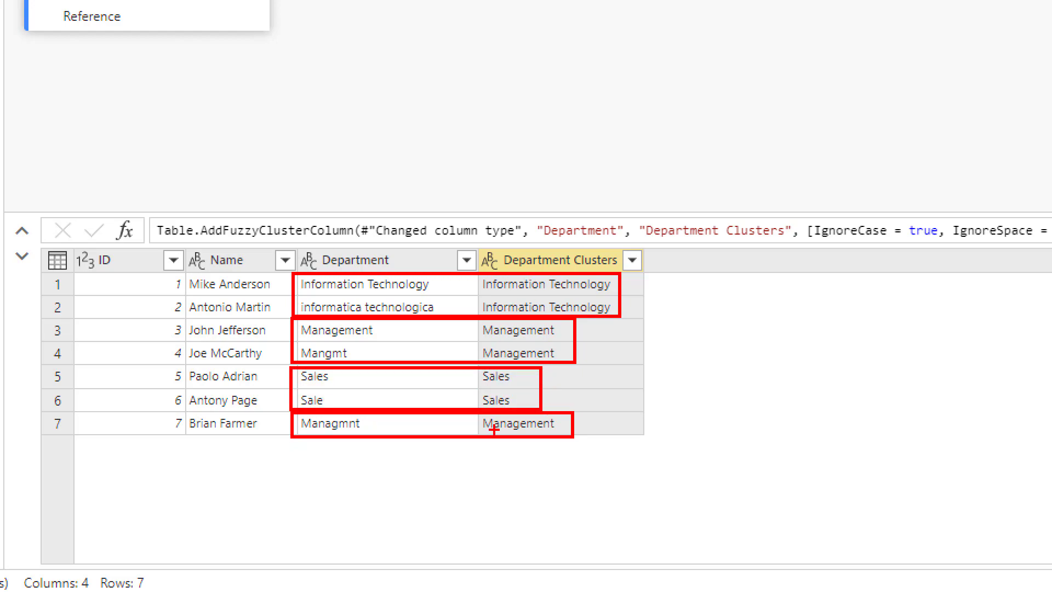
{"action": "left_click_drag", "start_coordinate": [634, 303], "coordinate": [646, 299]}
{"action": "left_click_drag", "start_coordinate": [577, 348], "coordinate": [587, 343]}
{"action": "left_click_drag", "start_coordinate": [552, 401], "coordinate": [564, 394]}
{"action": "key", "text": "Escape"}
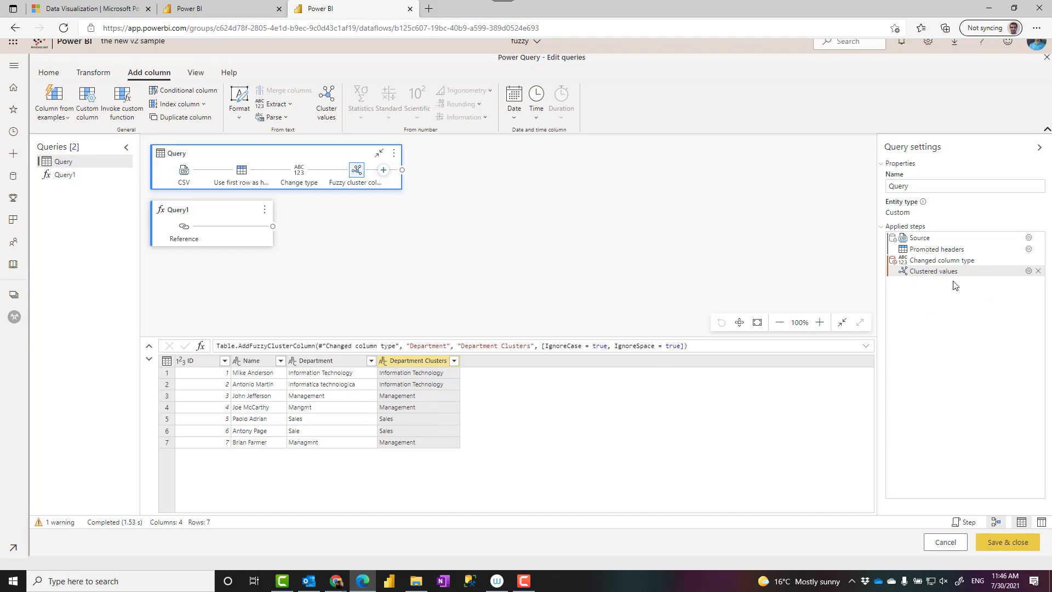
Enable Show similarity scores in the Clustered values step's fuzzy cluster options.
{"action": "left_click", "coordinate": [1029, 271]}
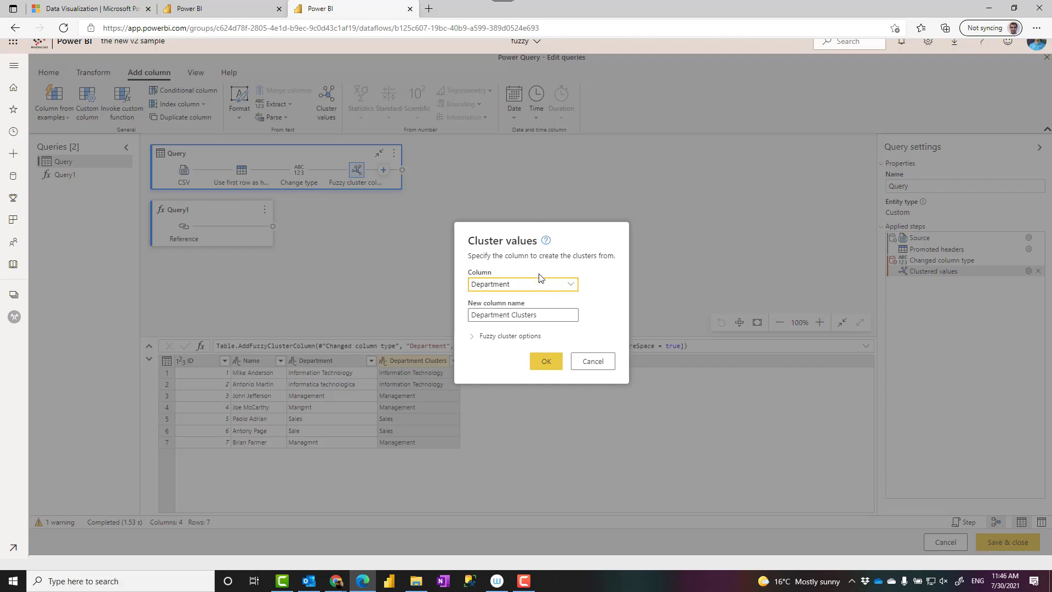
{"action": "left_click", "coordinate": [479, 341]}
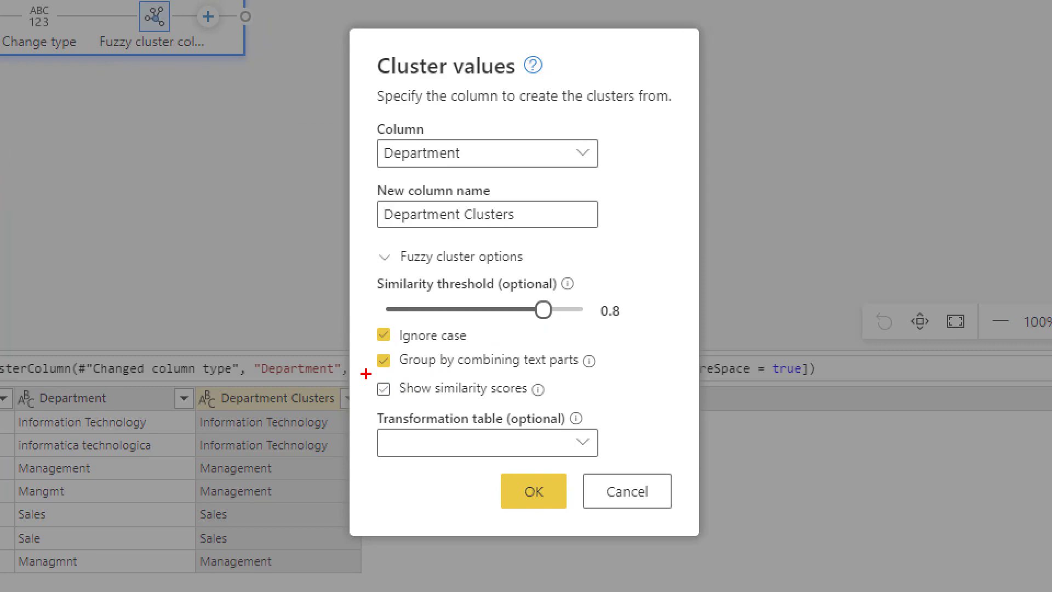
{"action": "left_click_drag", "start_coordinate": [366, 374], "coordinate": [570, 406]}
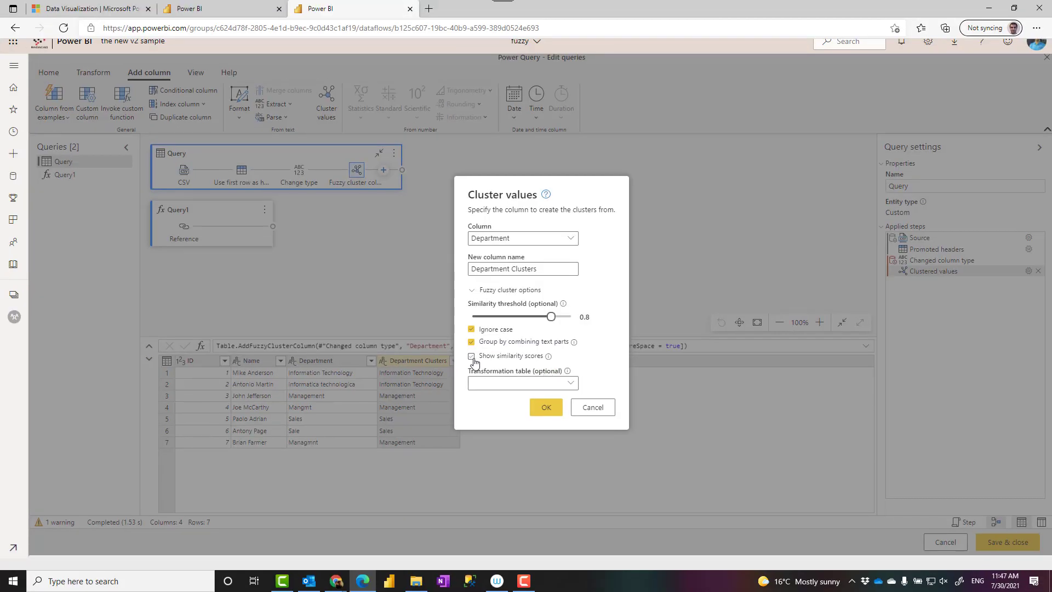
{"action": "left_click", "coordinate": [472, 358]}
{"action": "left_click", "coordinate": [547, 410]}
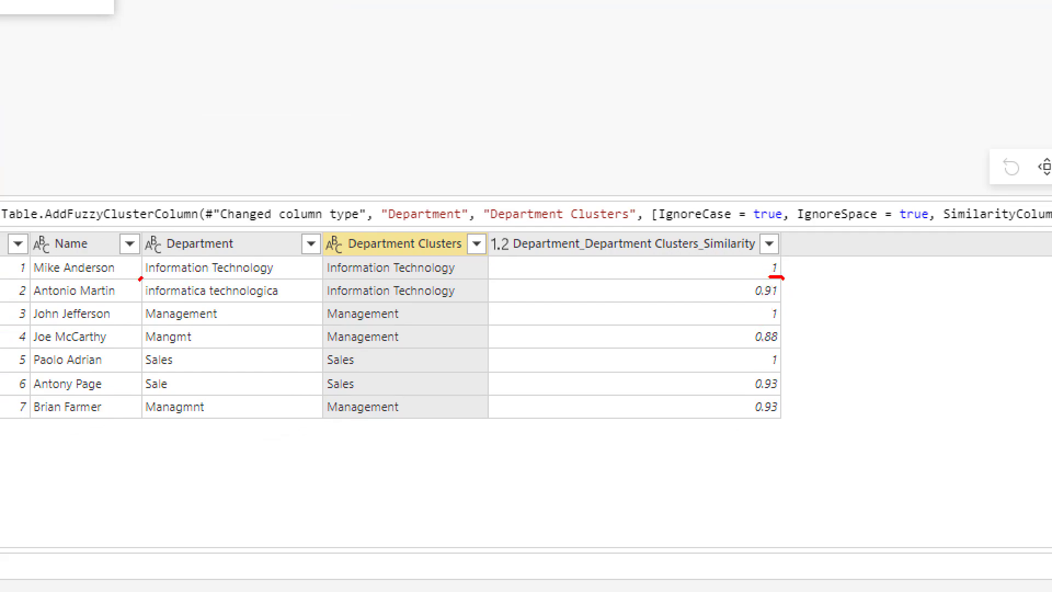
{"action": "left_click_drag", "start_coordinate": [139, 280], "coordinate": [472, 281]}
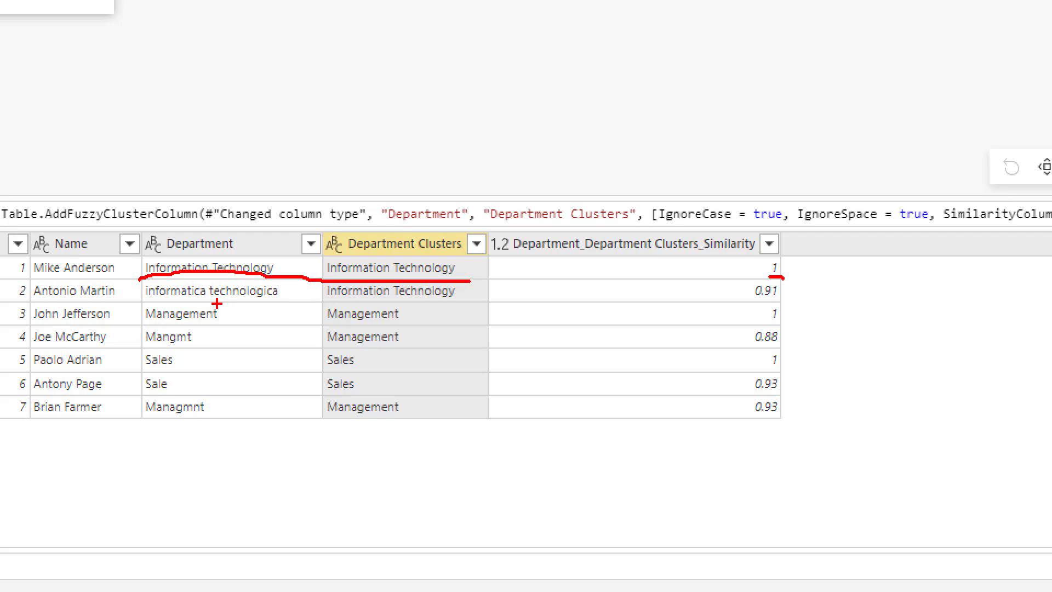
{"action": "mouse_move", "coordinate": [141, 298]}
{"action": "left_mouse_down"}
{"action": "mouse_move", "coordinate": [501, 297]}
{"action": "mouse_move", "coordinate": [141, 280]}
{"action": "left_mouse_up"}
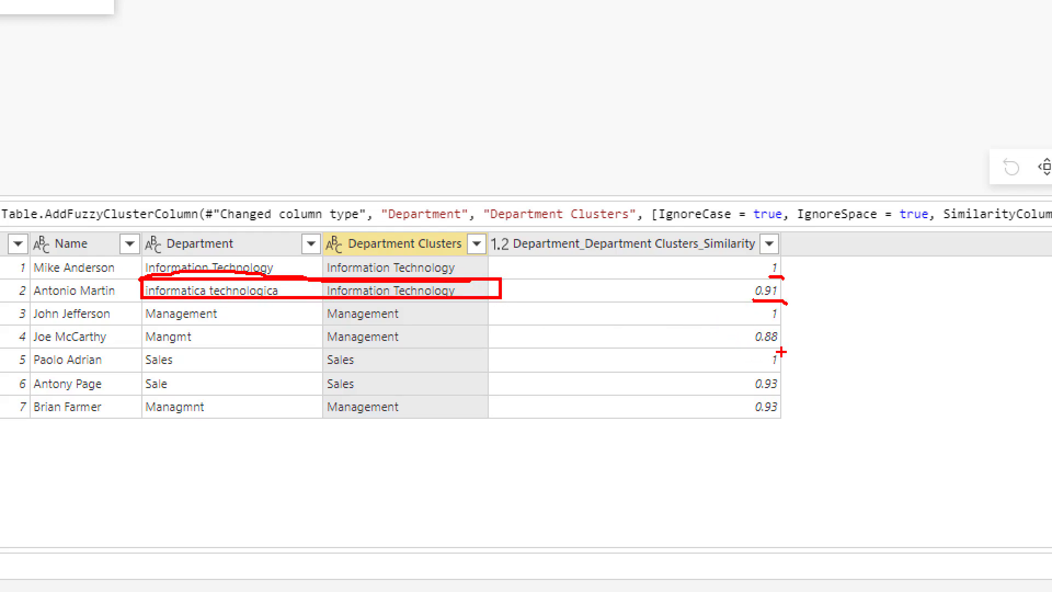
{"action": "left_click_drag", "start_coordinate": [776, 343], "coordinate": [787, 345]}
{"action": "mouse_move", "coordinate": [490, 229]}
{"action": "left_mouse_down"}
{"action": "mouse_move", "coordinate": [564, 320]}
{"action": "mouse_move", "coordinate": [810, 435]}
{"action": "left_mouse_up"}
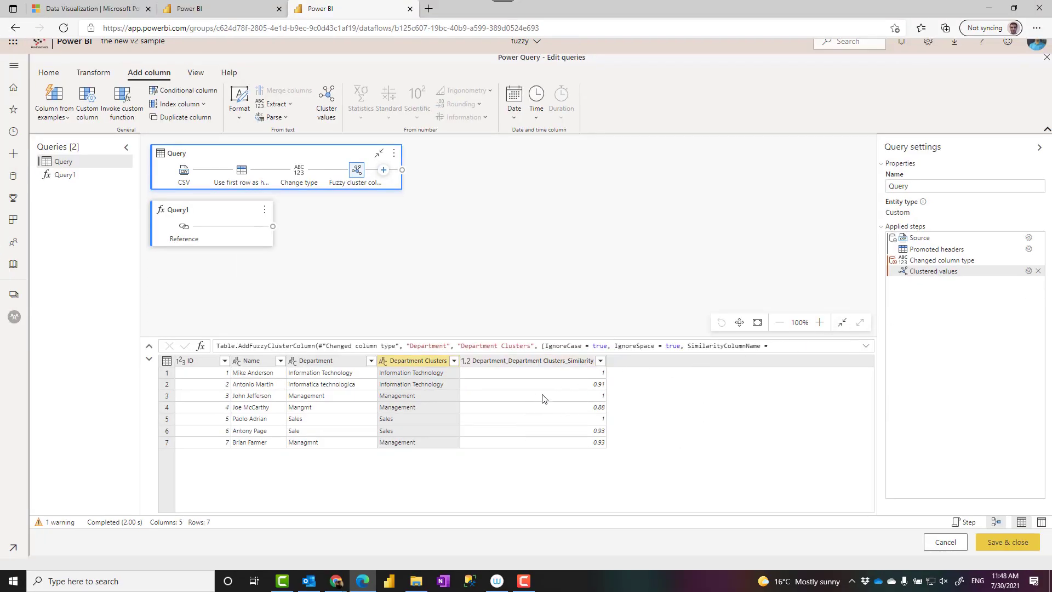
Set the Clustered values step's similarity threshold to 0.92 in the fuzzy cluster options.
{"action": "left_click", "coordinate": [1029, 272]}
{"action": "left_click", "coordinate": [505, 337]}
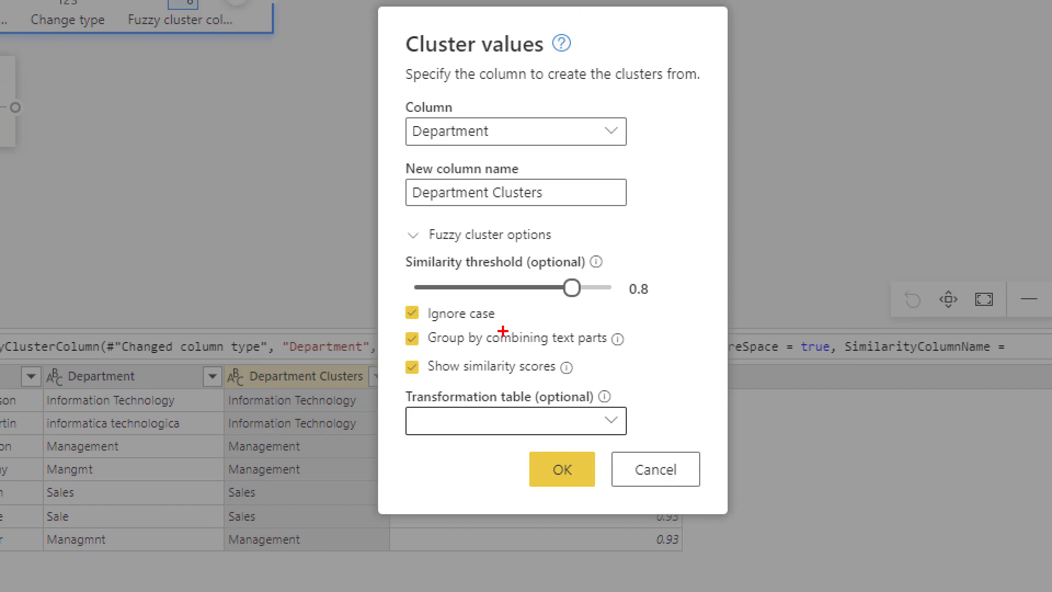
{"action": "mouse_move", "coordinate": [463, 296]}
{"action": "left_mouse_down"}
{"action": "mouse_move", "coordinate": [512, 316]}
{"action": "mouse_move", "coordinate": [665, 300]}
{"action": "left_mouse_up"}
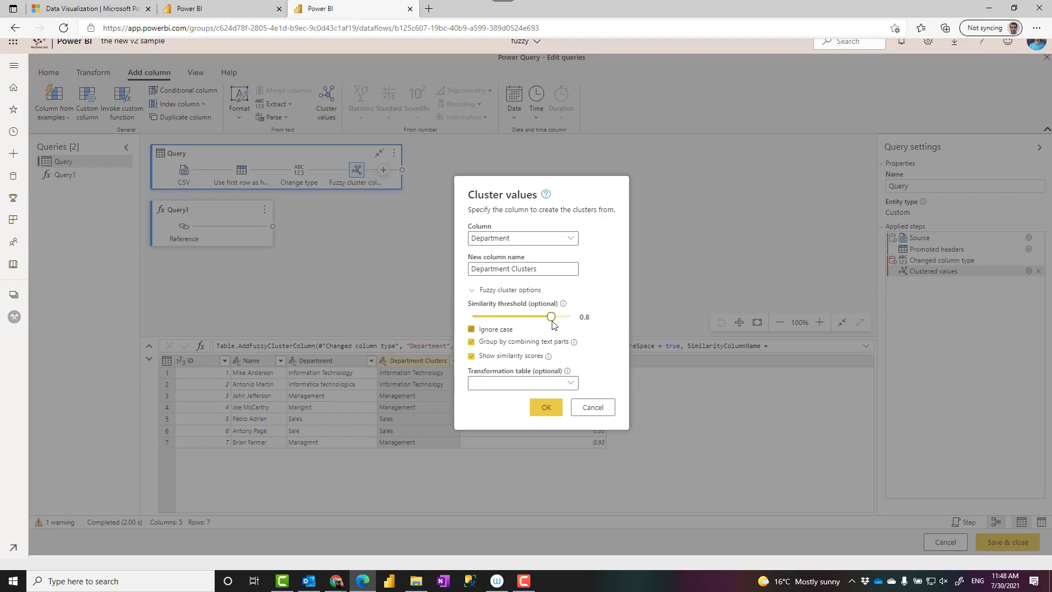
{"action": "left_click_drag", "start_coordinate": [551, 318], "coordinate": [564, 318]}
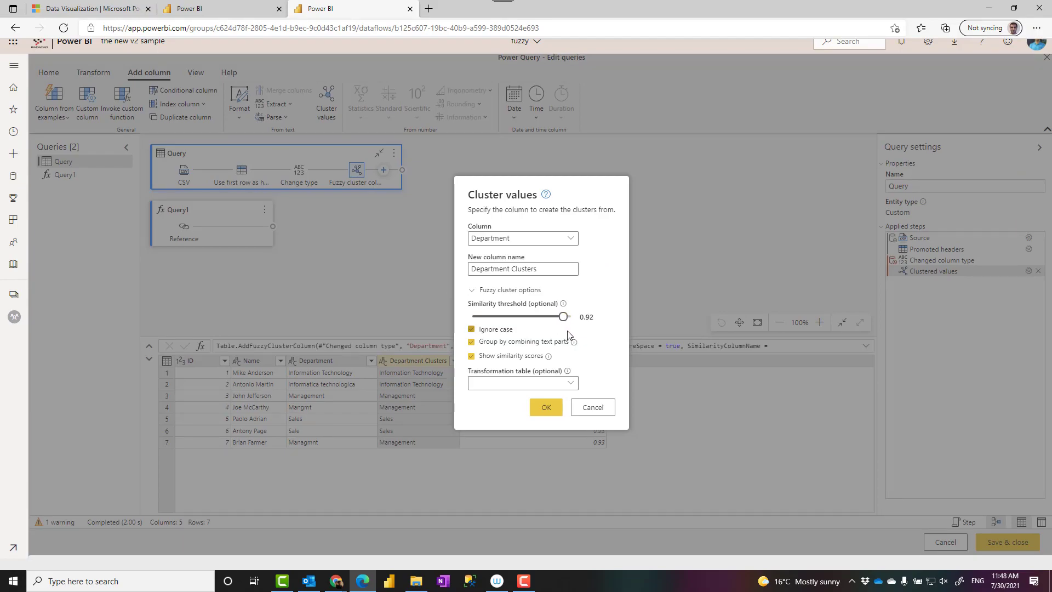
{"action": "left_click", "coordinate": [546, 407]}
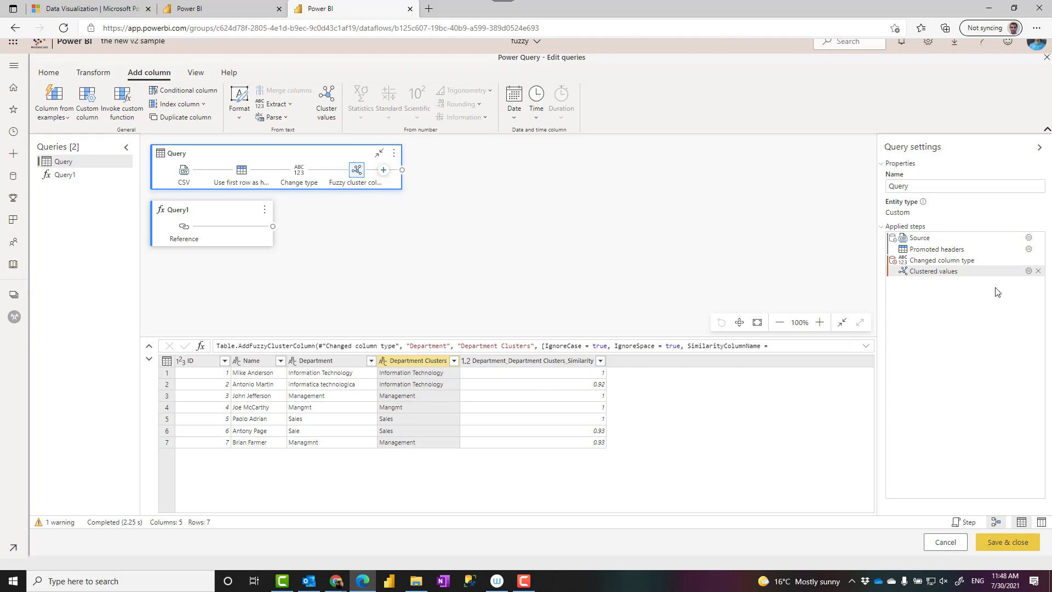
Review the Transformation table choices in the clustering settings, then cancel without changes.
{"action": "left_click", "coordinate": [1029, 271]}
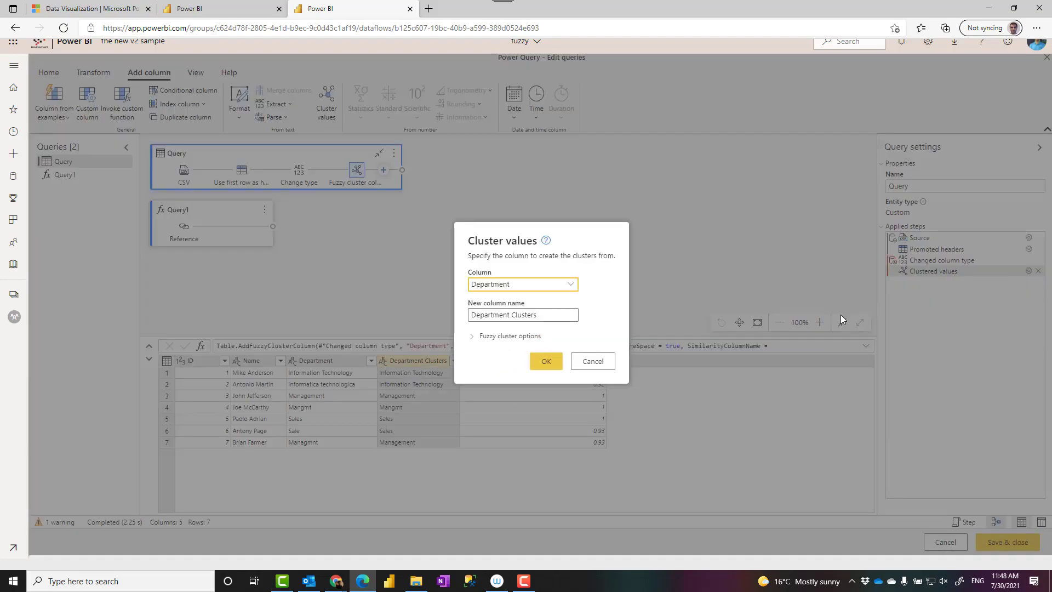
{"action": "left_click", "coordinate": [507, 336]}
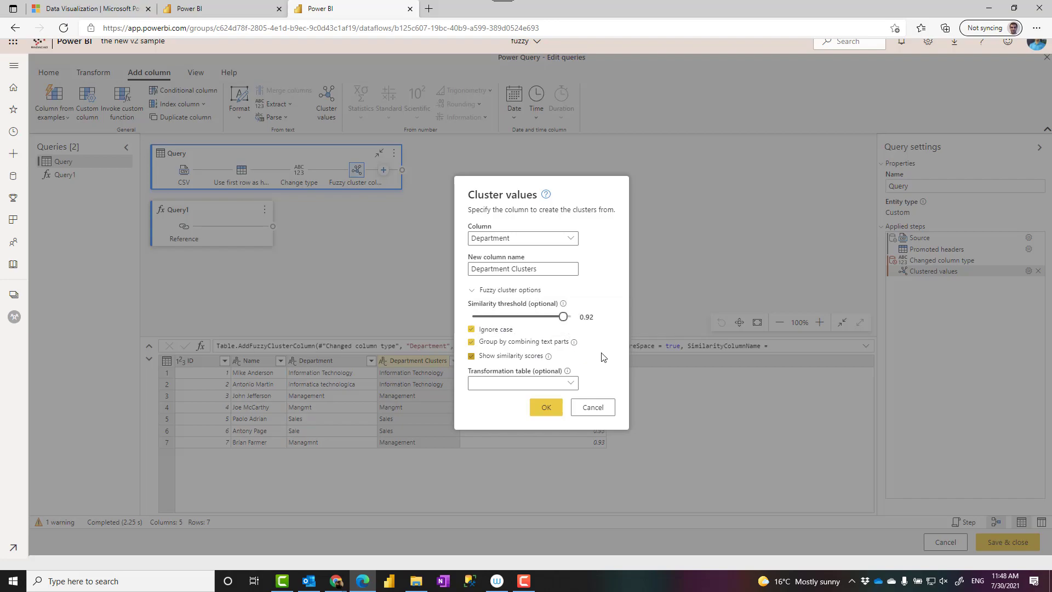
{"action": "left_click", "coordinate": [571, 384]}
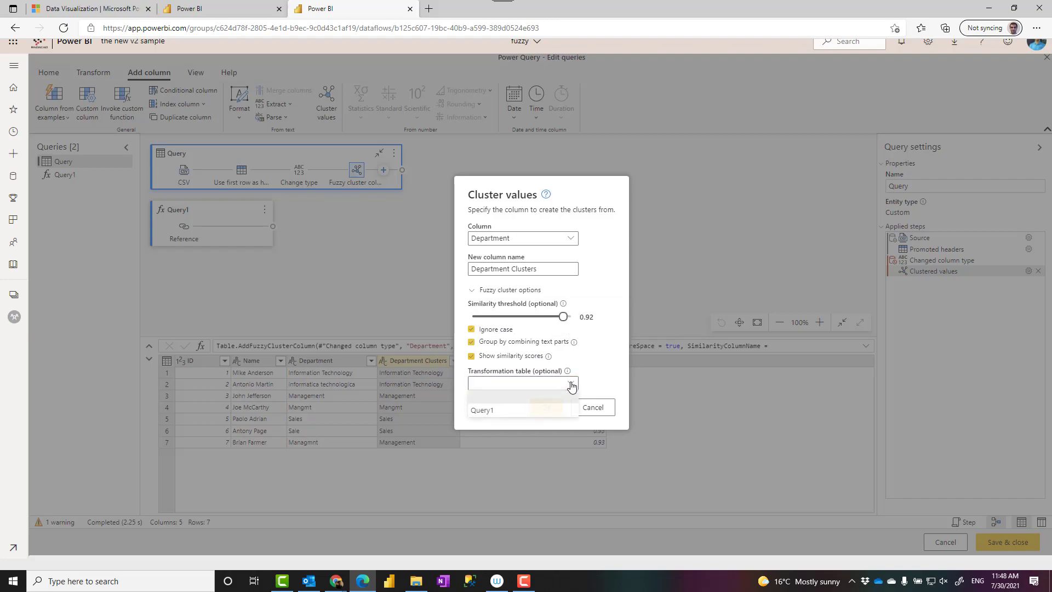
{"action": "left_click", "coordinate": [570, 382]}
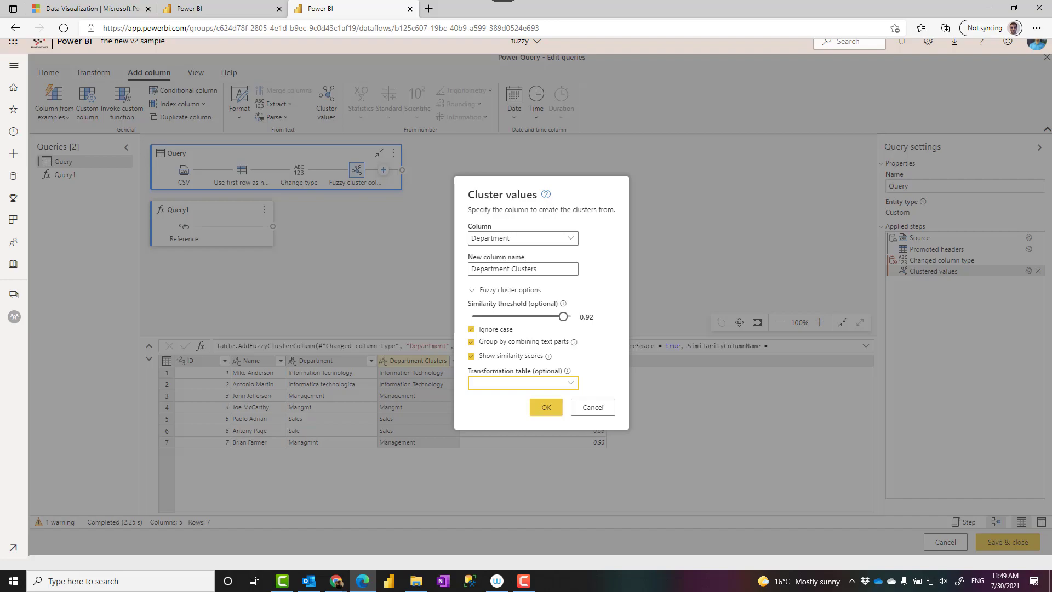
{"action": "left_click", "coordinate": [603, 417]}
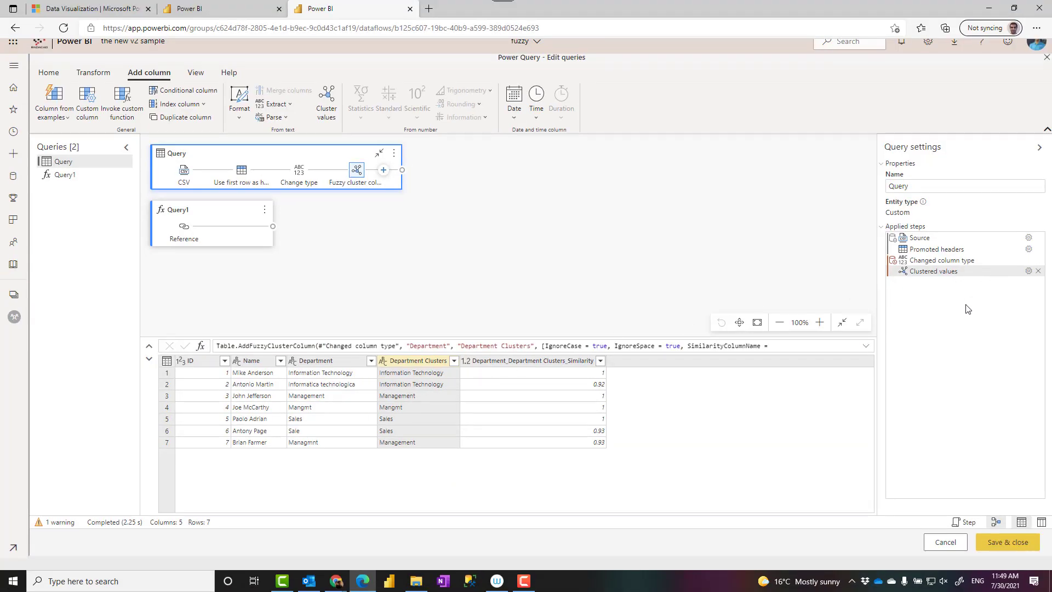
Inspect the Table.AddFuzzyClusterColumn parameters in Query1, then go back to the Query table.
{"action": "left_click", "coordinate": [60, 176]}
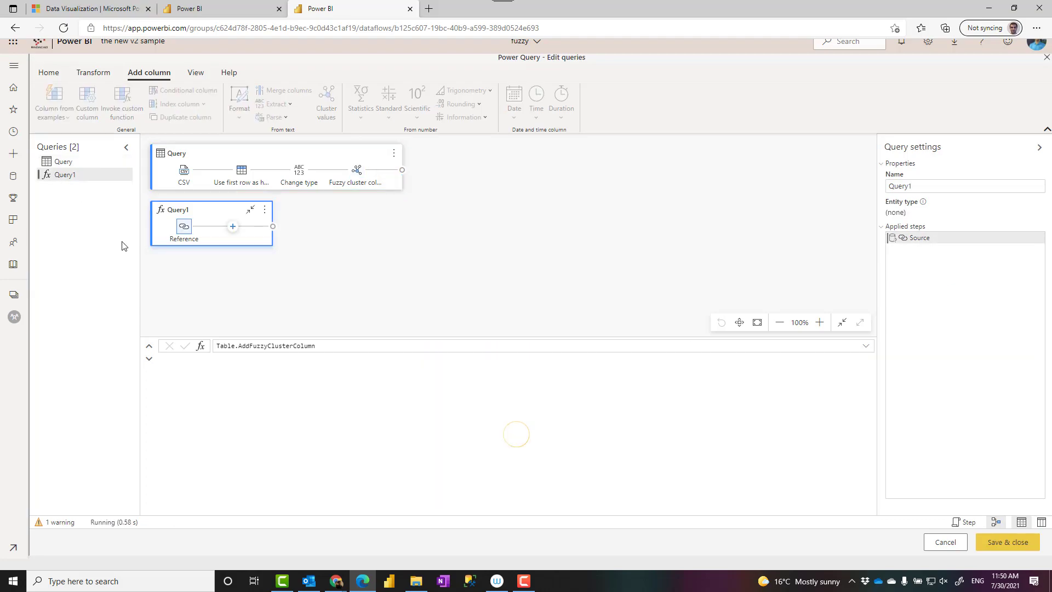
{"action": "left_click_drag", "start_coordinate": [340, 338], "coordinate": [347, 256]}
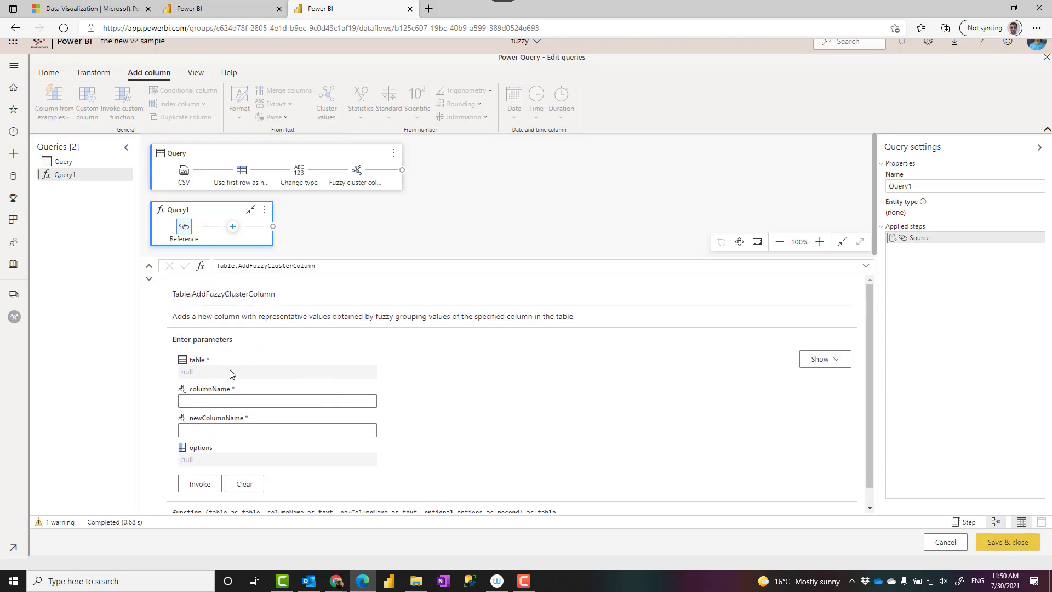
{"action": "scroll", "coordinate": [235, 461], "scroll_direction": "down", "scroll_amount": 1}
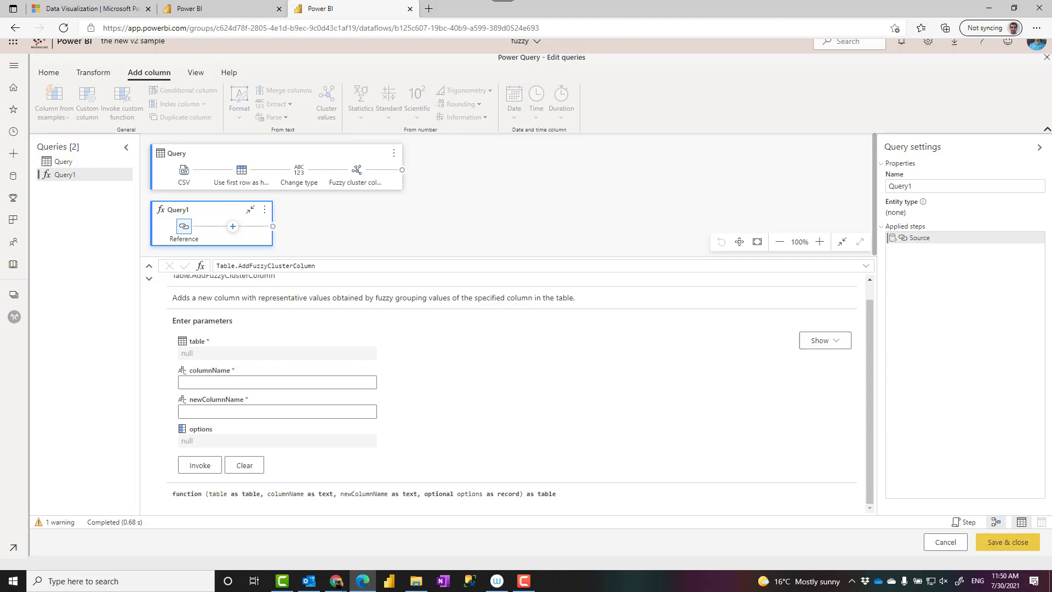
{"action": "left_click", "coordinate": [64, 164]}
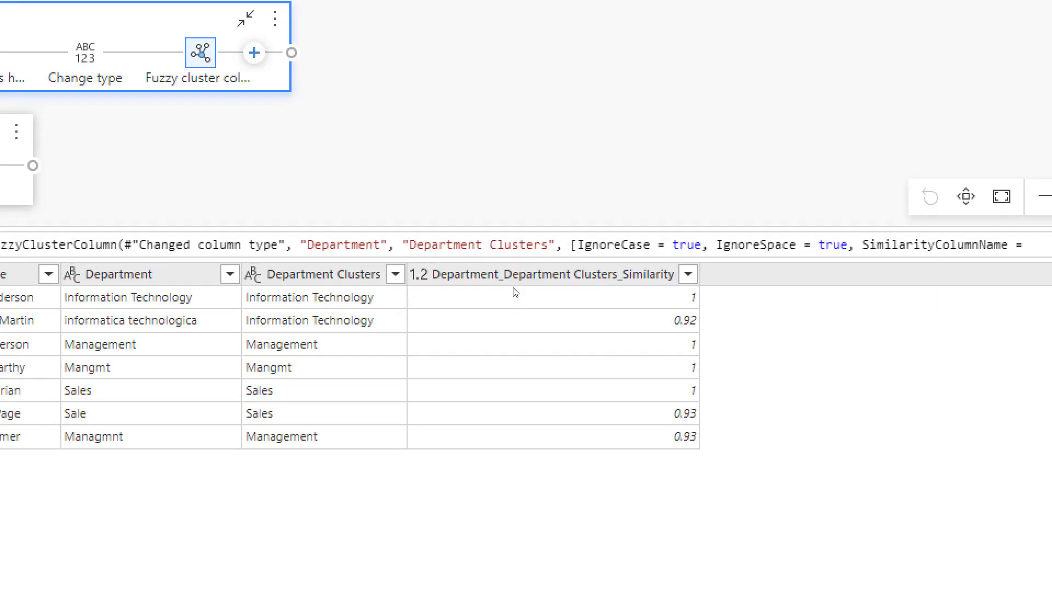
{"action": "left_click_drag", "start_coordinate": [406, 259], "coordinate": [699, 473]}
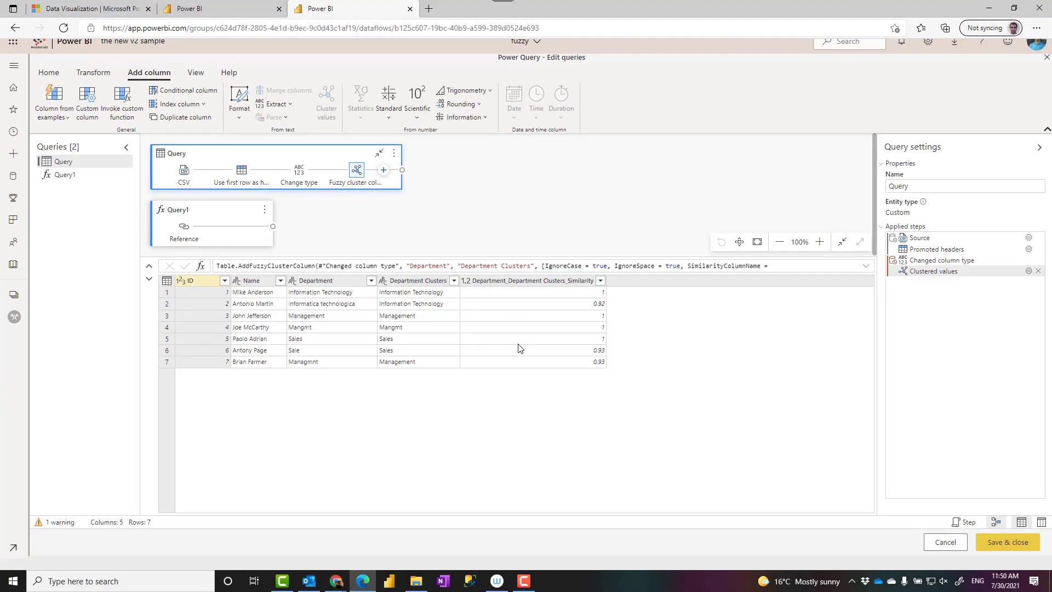